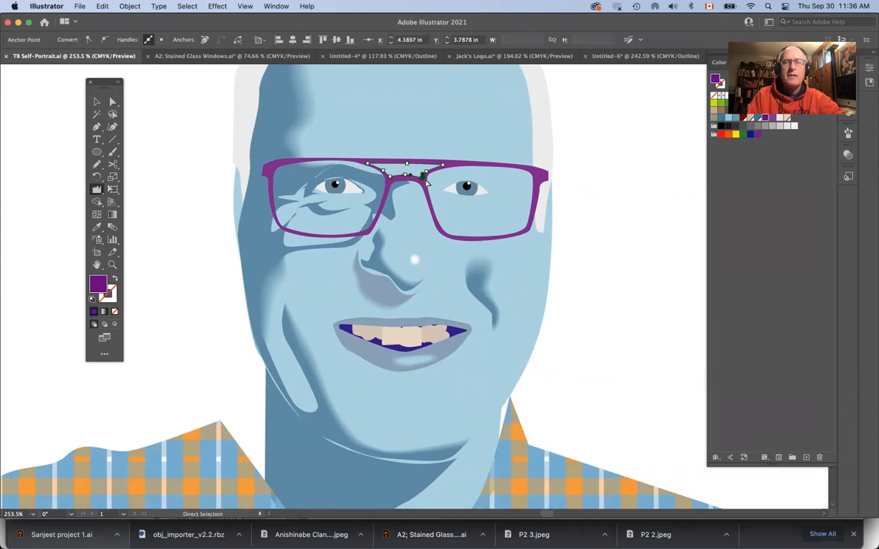
Select the glasses frame, switch the selection to the lips shape, and show the layer list.
left_click(96, 102)
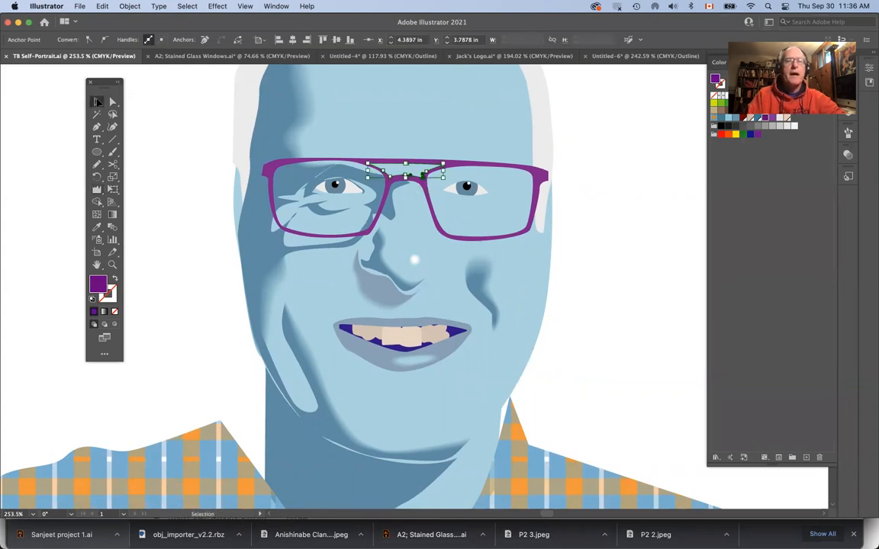
left_click(153, 124)
left_click(369, 164)
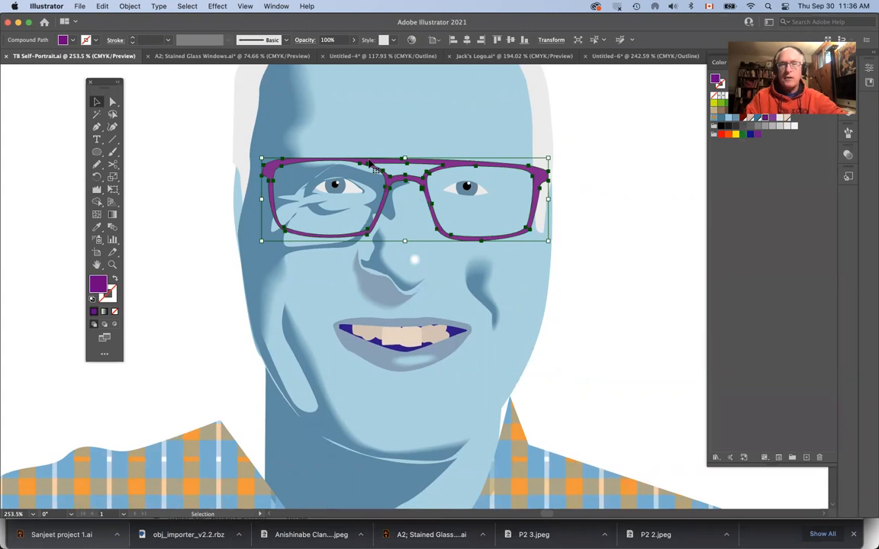
left_click(451, 353)
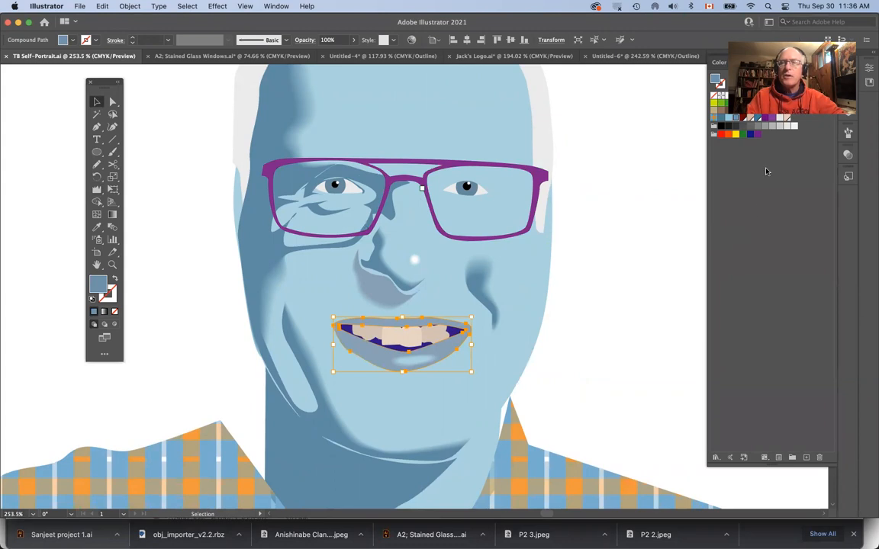
key("F7")
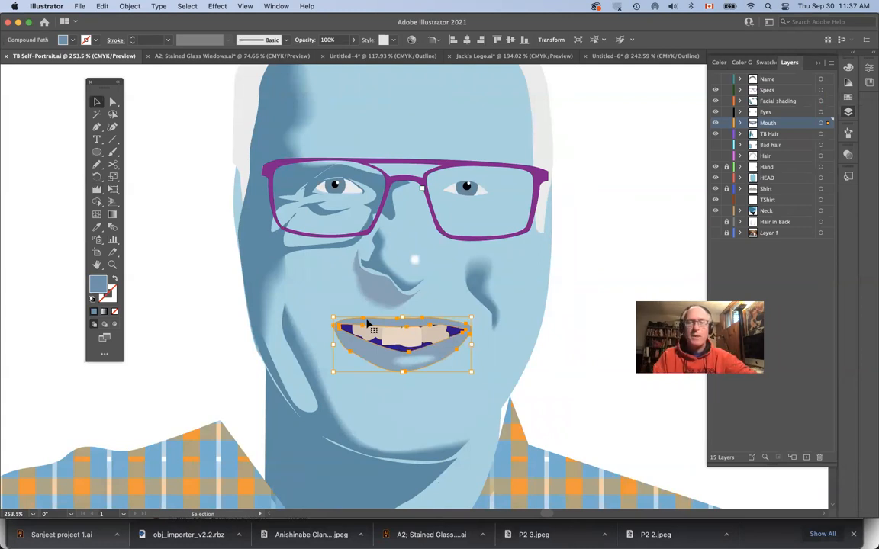
Examine the mouth and head paths in Outline view, deselect everything, and return to the preview of the forehead.
scroll(398, 347, "up", 5)
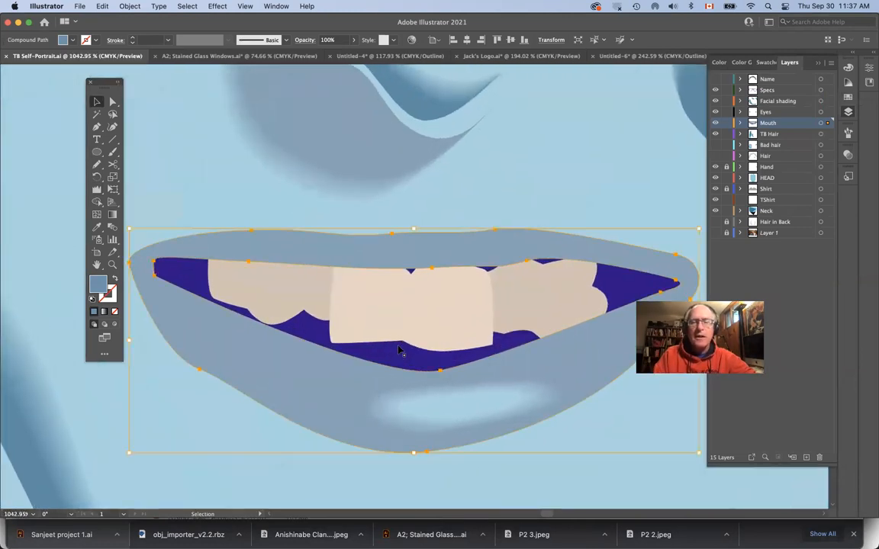
key("a")
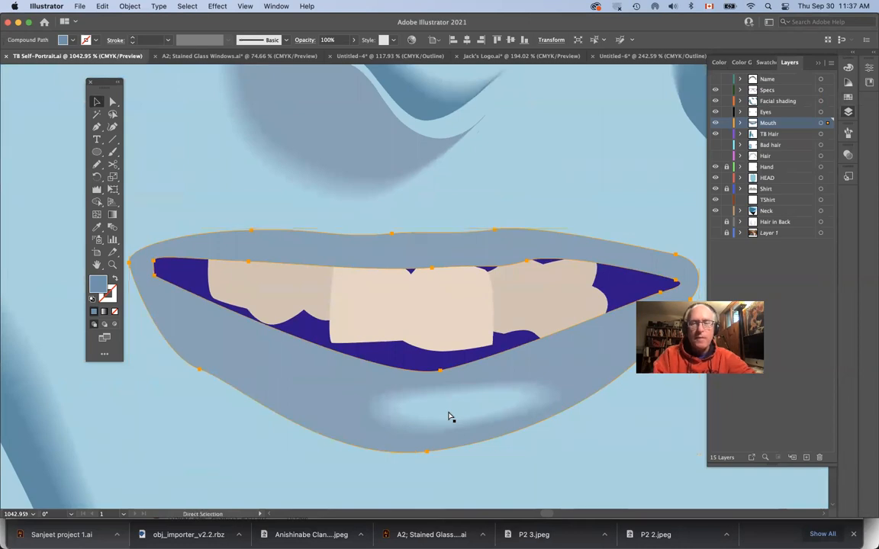
key("v")
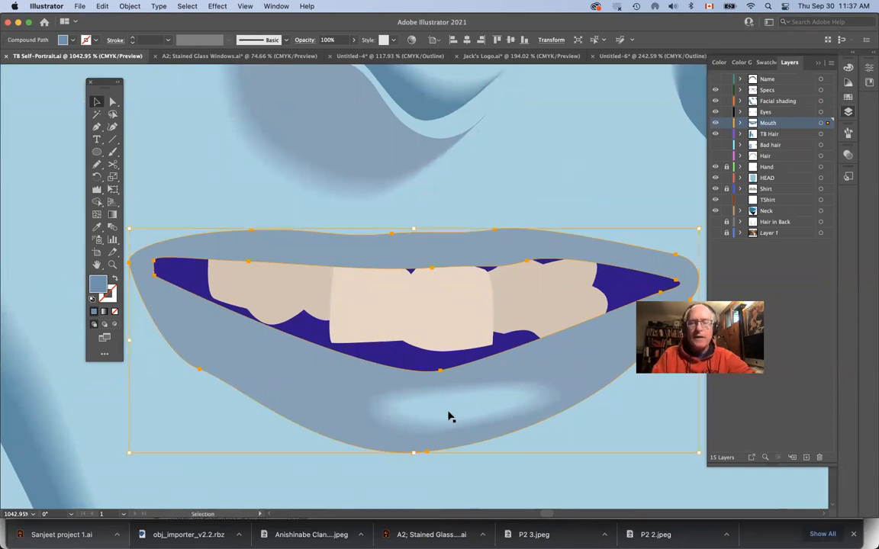
left_click(558, 435)
key("super+y")
key("a")
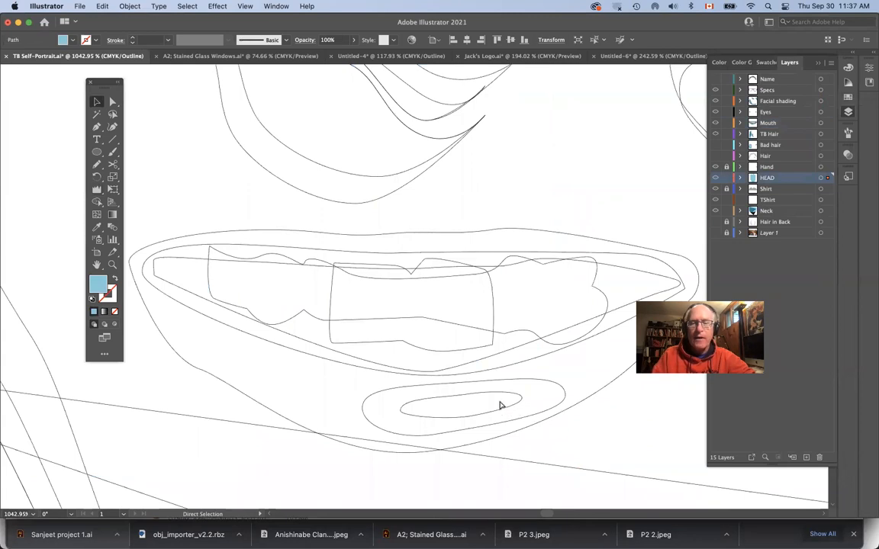
scroll(506, 411, "down", 5)
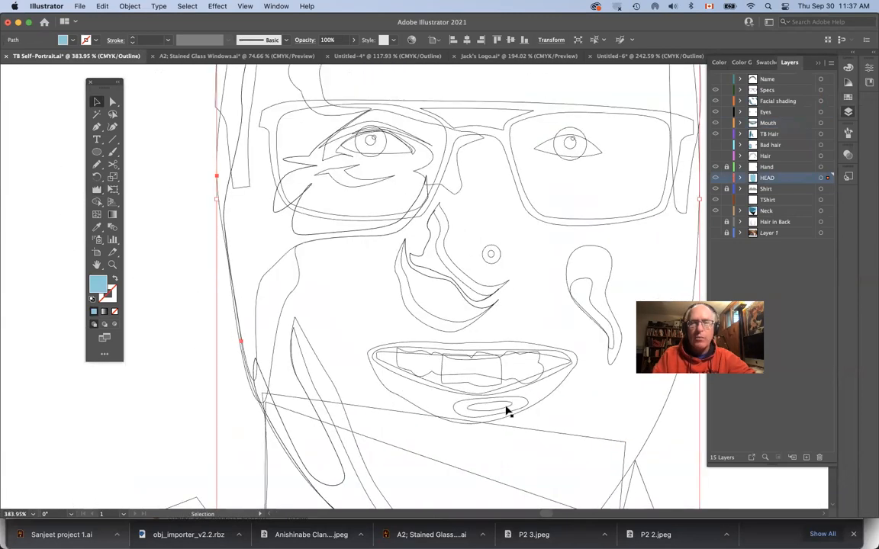
scroll(506, 412, "down", 2)
scroll(505, 408, "up", 2)
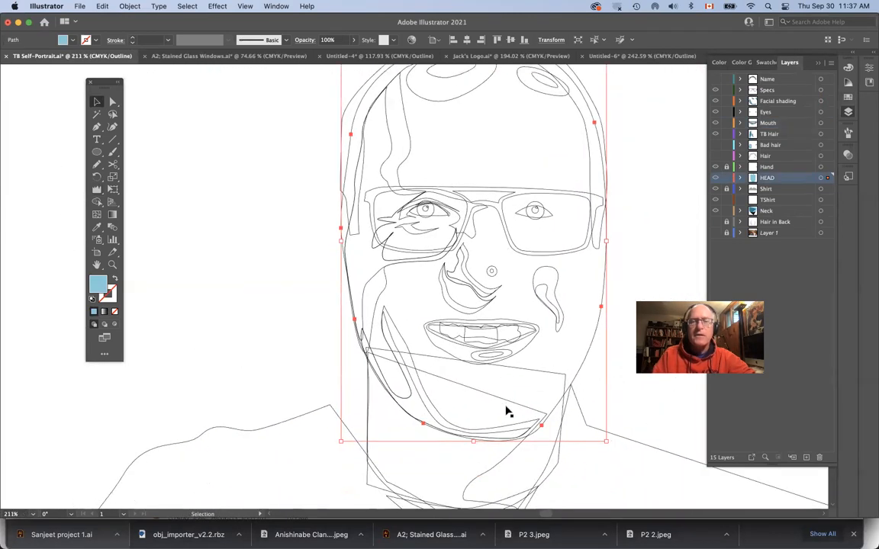
left_click(645, 257)
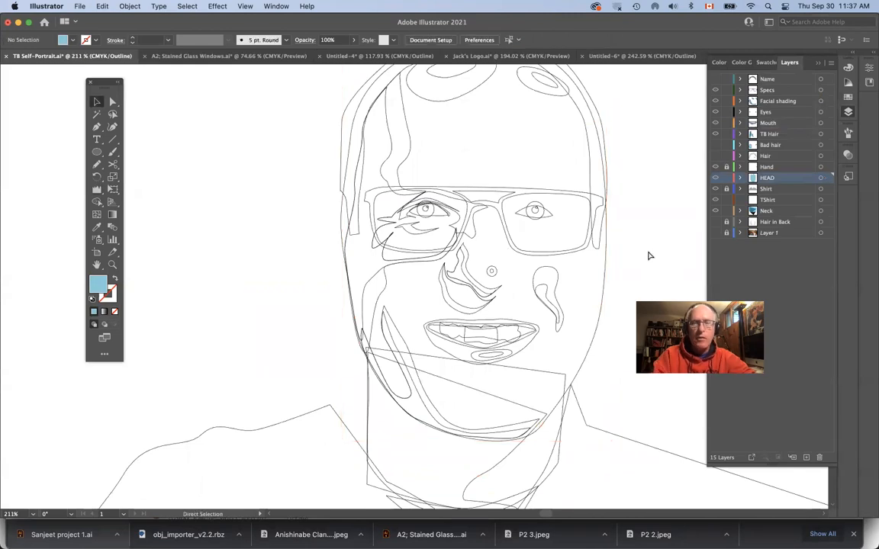
key("super+y")
scroll(530, 231, "up", 4)
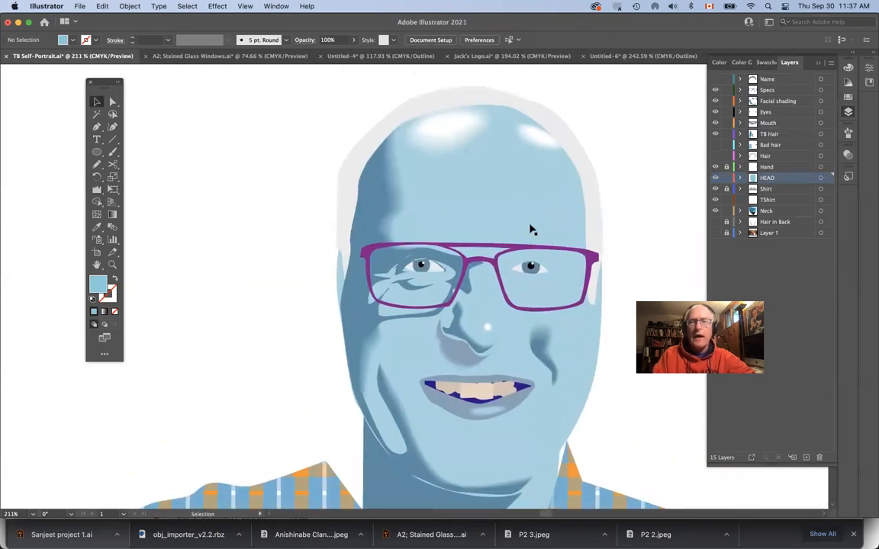
scroll(532, 230, "up", 5)
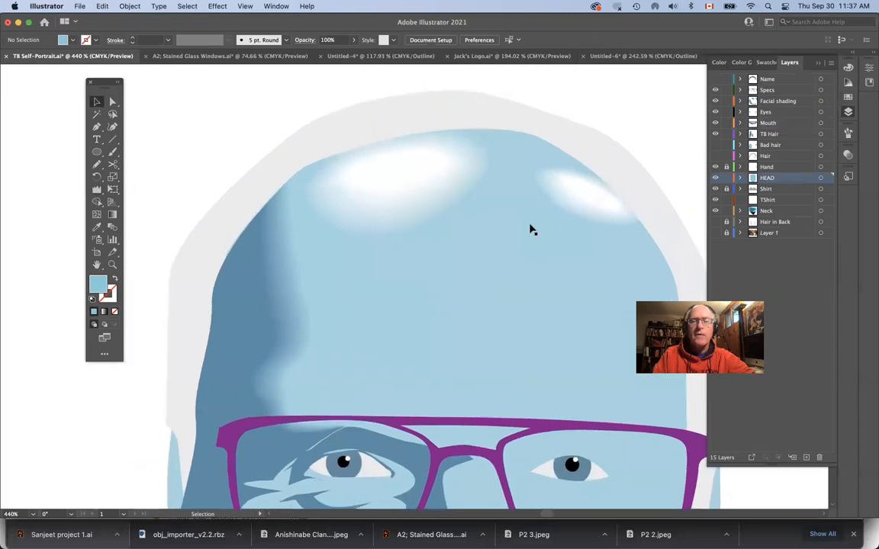
Select the light grey hair shape around the head and activate the Scallop tool.
left_click(432, 113)
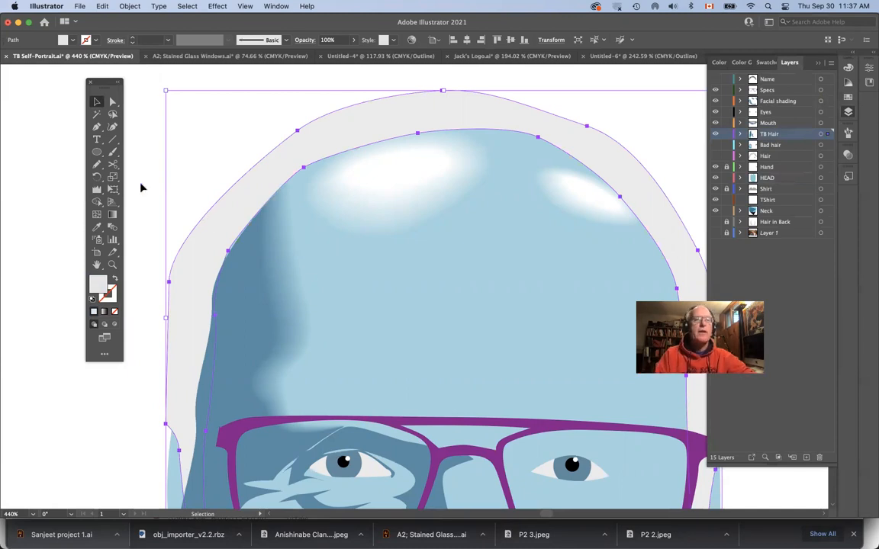
left_click(97, 185)
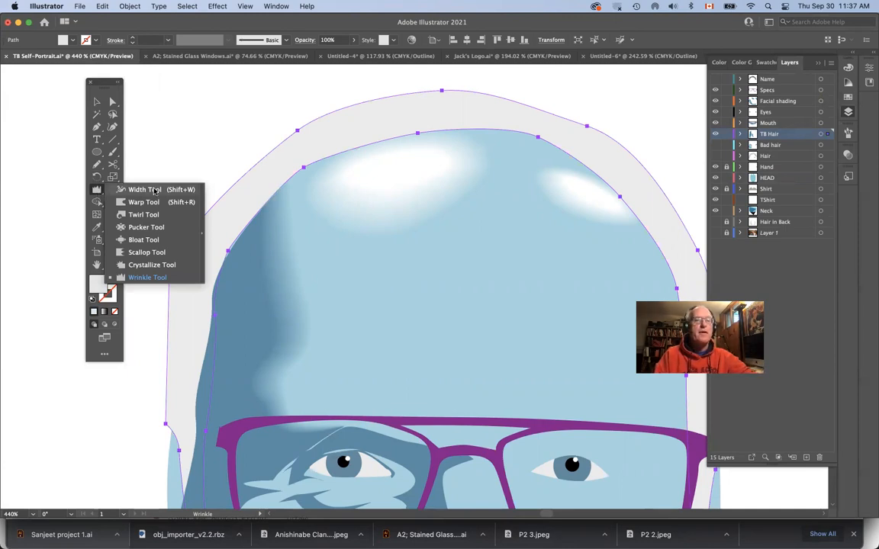
left_click(153, 189)
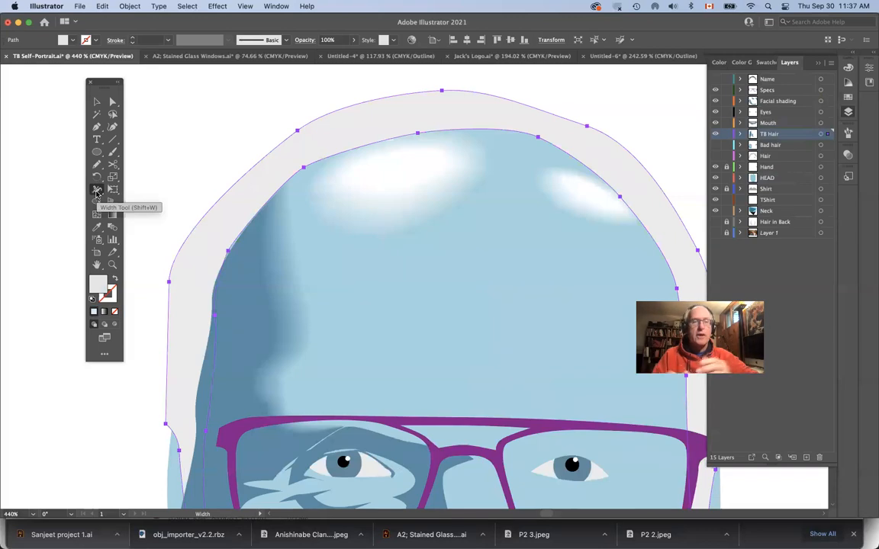
mouse_move(97, 192)
left_mouse_down()
mouse_move(150, 203)
mouse_move(137, 216)
mouse_move(151, 259)
mouse_move(151, 252)
mouse_move(147, 281)
mouse_move(145, 253)
left_mouse_up()
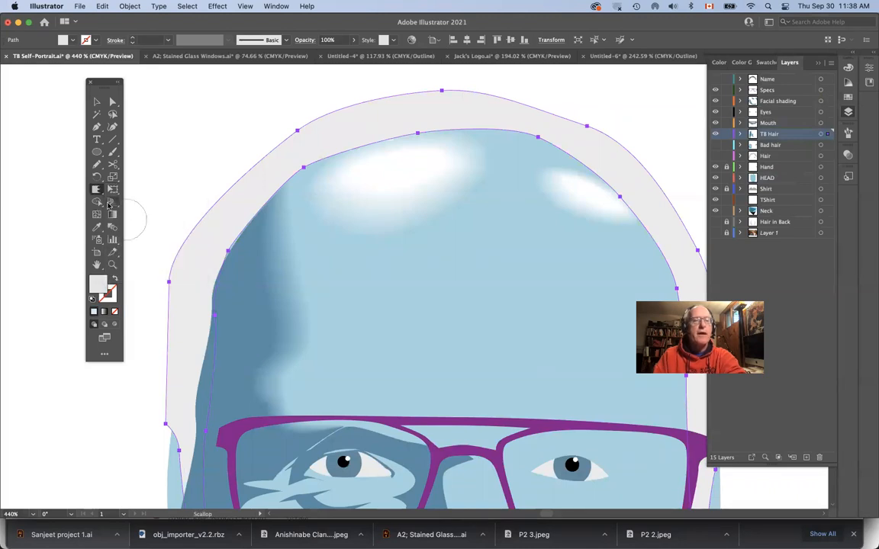
Review the Scallop tool's brush dimensions and scallop options, and accept them as they are.
double_click(97, 190)
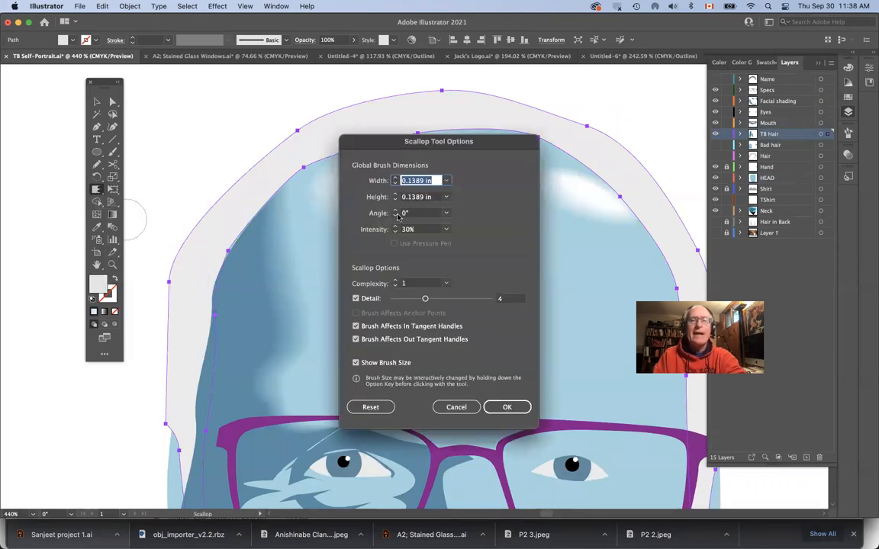
left_click(446, 180)
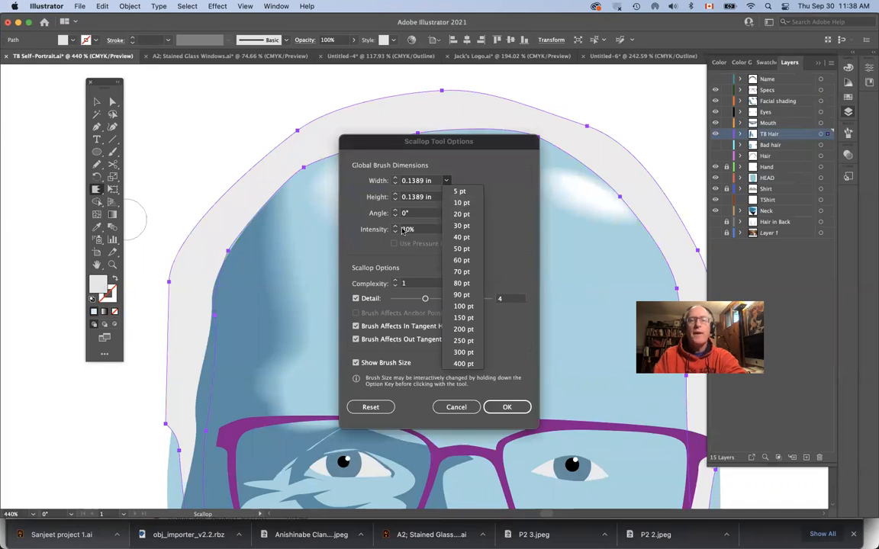
left_click(418, 263)
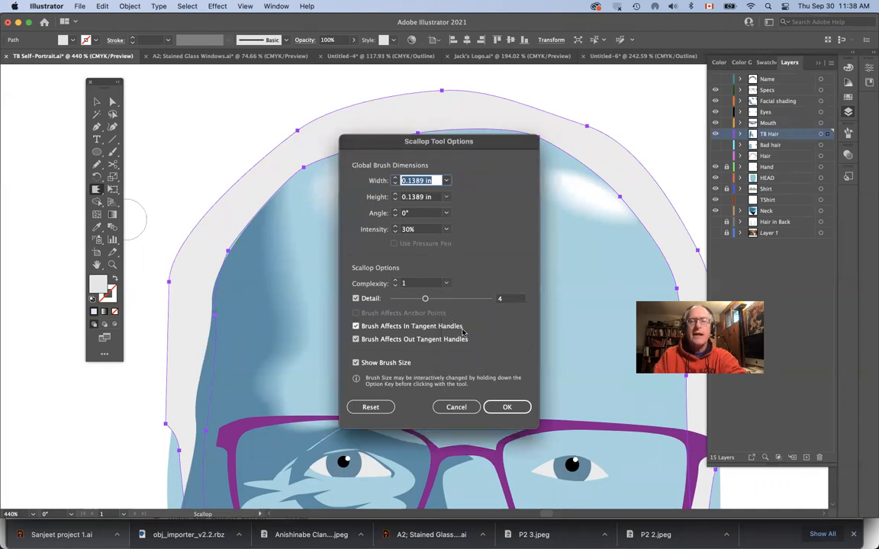
left_click(509, 409)
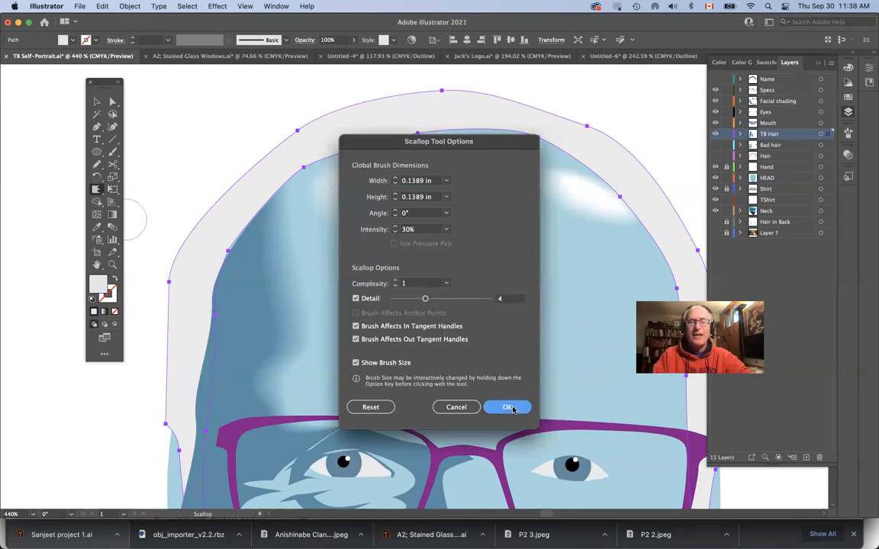
left_click(510, 407)
Scallop the hair's inner edge across the top and right side of the forehead, check it in Outline view, and deselect.
mouse_move(320, 157)
left_mouse_down()
mouse_move(386, 142)
mouse_move(474, 133)
mouse_move(578, 150)
mouse_move(636, 218)
left_mouse_up()
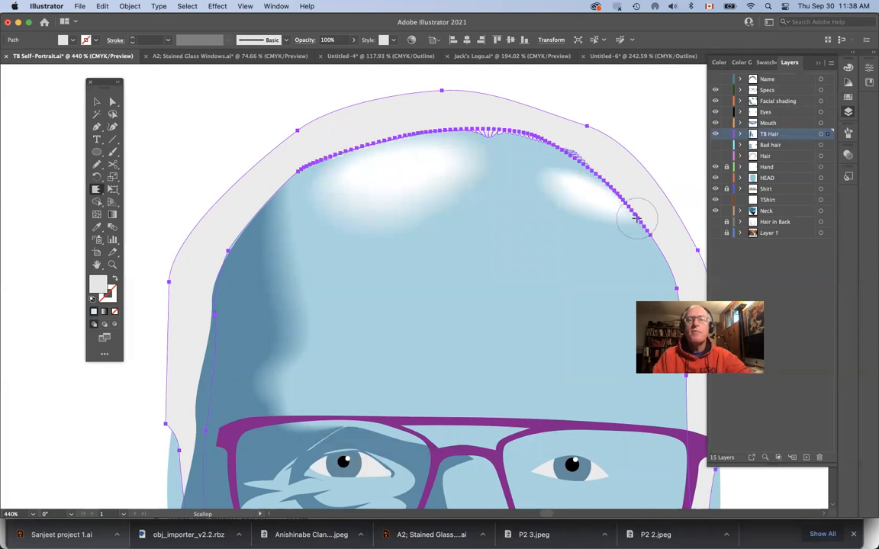
key("super+y")
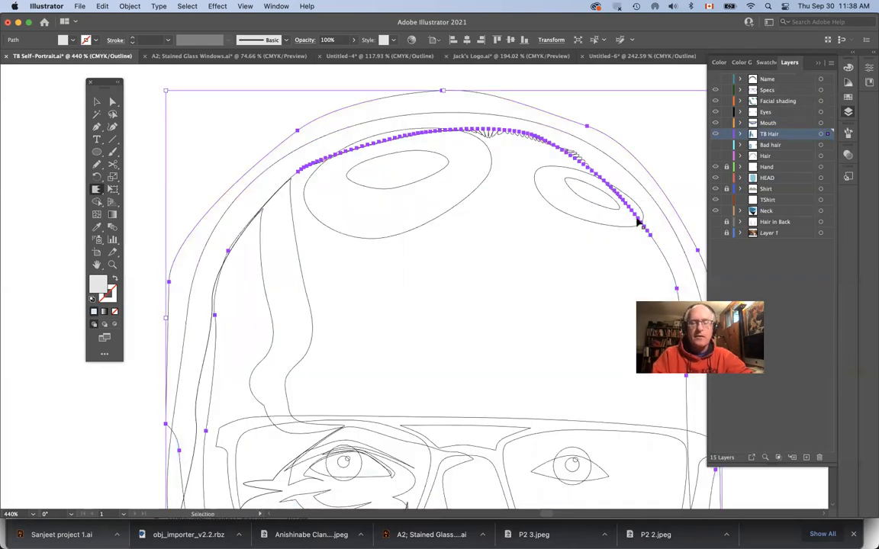
key("super+y")
key("super+shift+a")
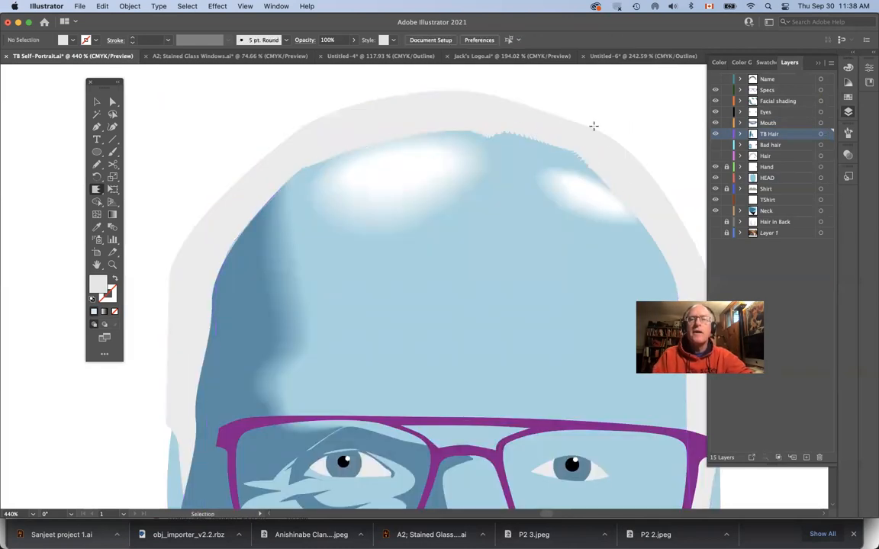
Scallop the hair's inner edge along the left side of the forehead, leaving the facial shading undistorted, and deselect.
mouse_move(308, 172)
left_mouse_down()
mouse_move(293, 203)
mouse_move(254, 204)
left_mouse_up()
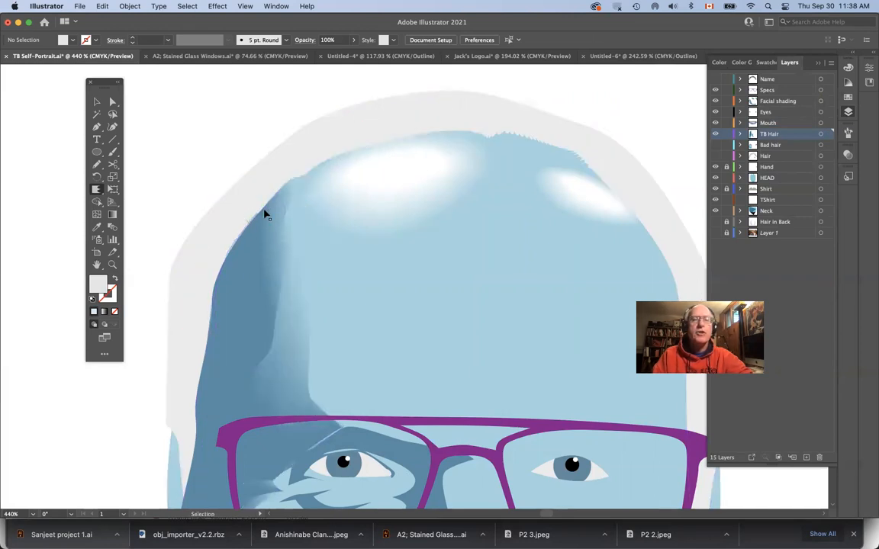
left_click(257, 191, "super")
mouse_move(232, 255)
left_mouse_down()
mouse_move(282, 204)
mouse_move(297, 172)
left_mouse_up()
key("v")
left_click(222, 154, "super")
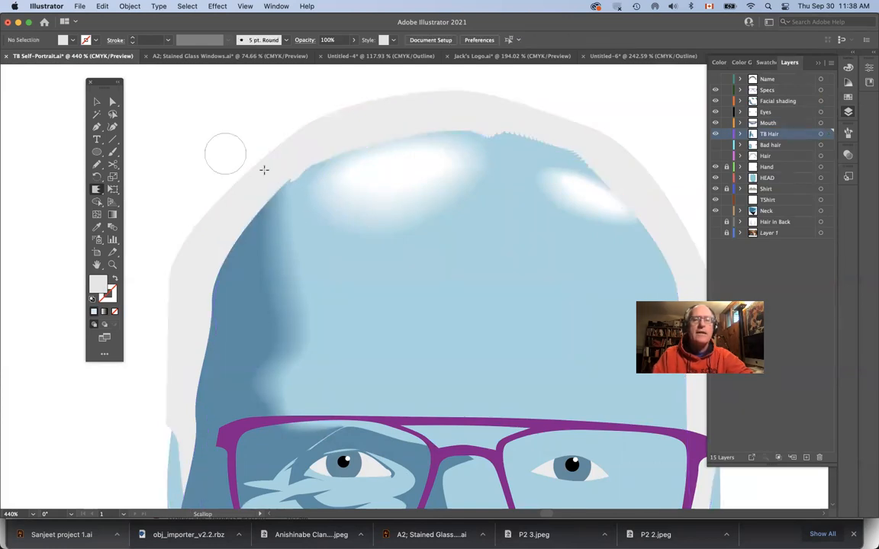
Reselect the light grey hair shape around the head and switch from the Scallop tool to the Wrinkle tool.
left_click(336, 149, "super")
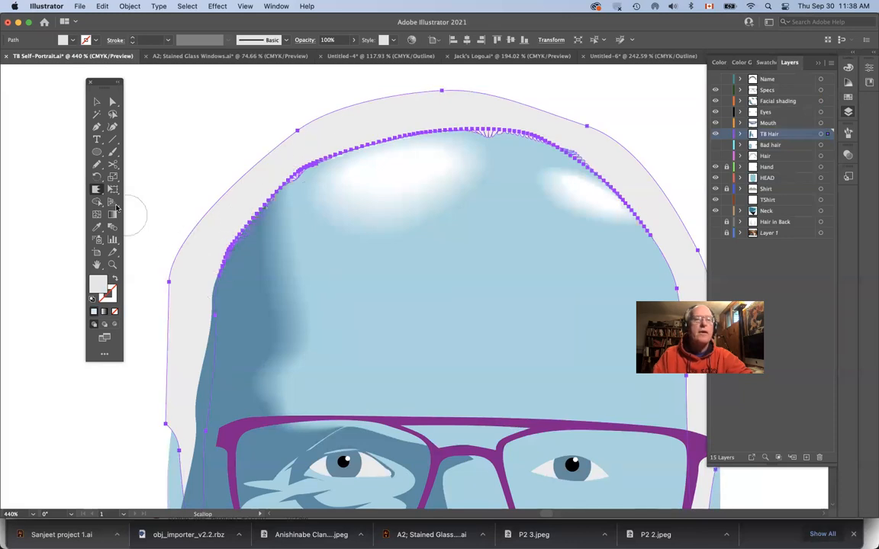
double_click(96, 189)
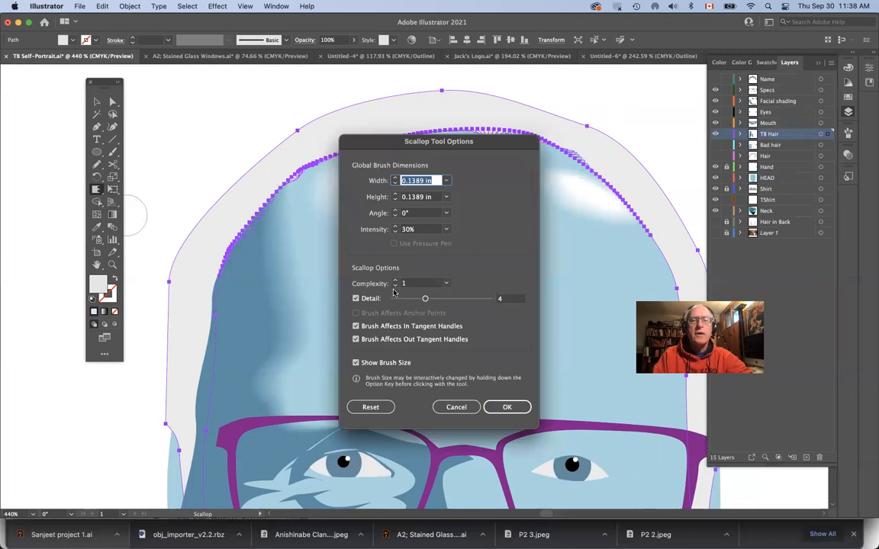
left_click(456, 406)
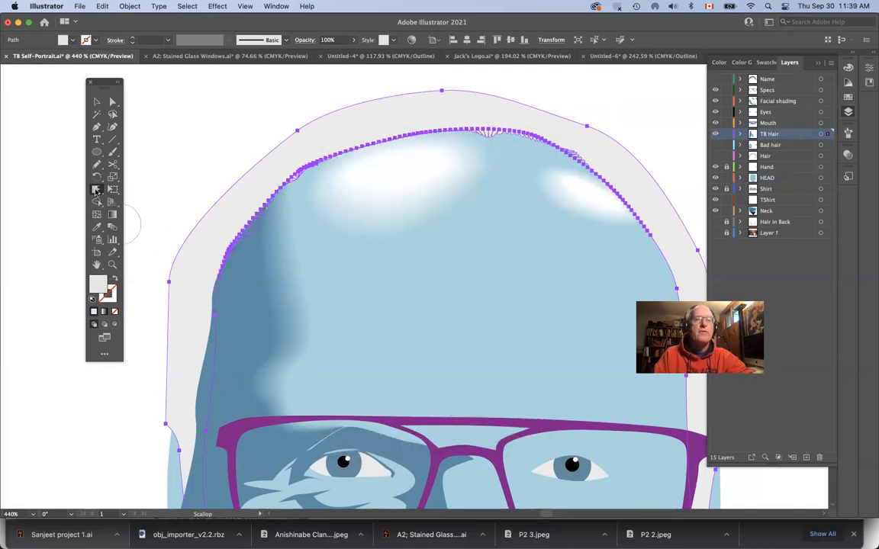
left_click(96, 191)
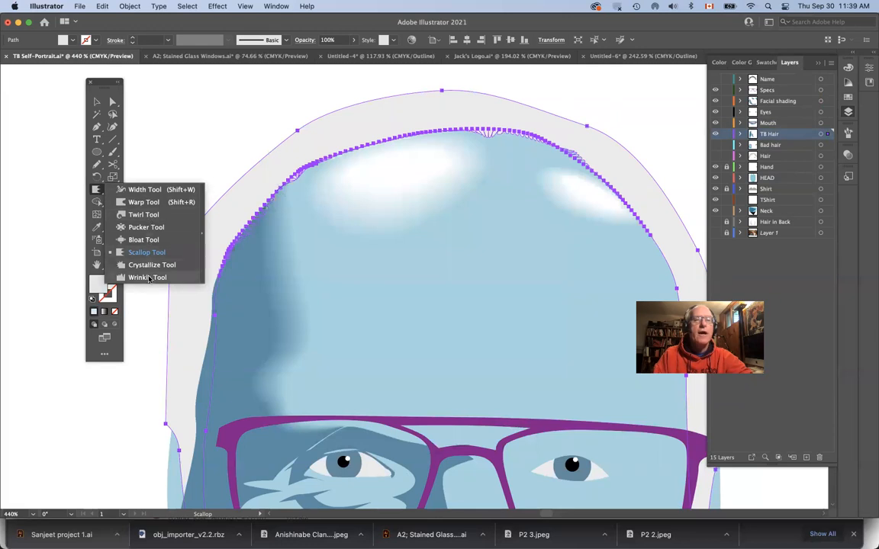
left_click(147, 278)
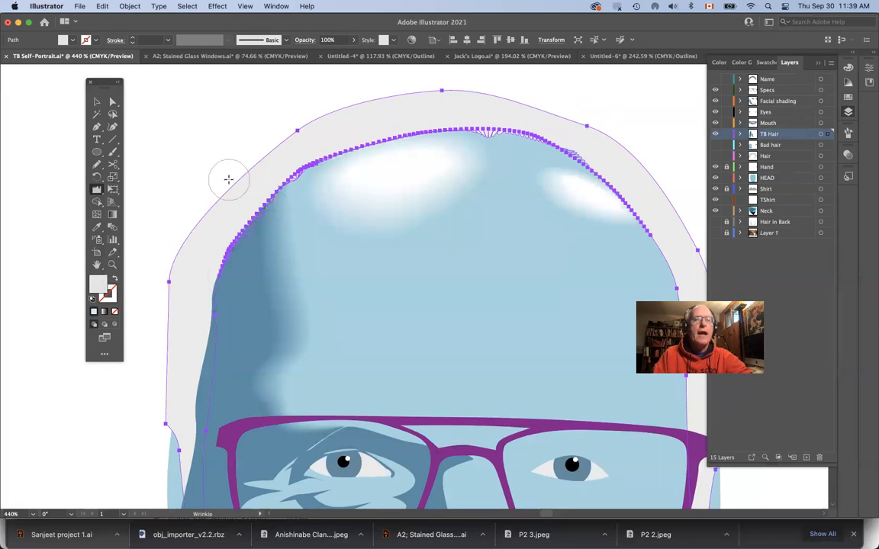
Set the Wrinkle tool's global brush width and height to 30 pt each, keeping the other wrinkle options.
double_click(96, 191)
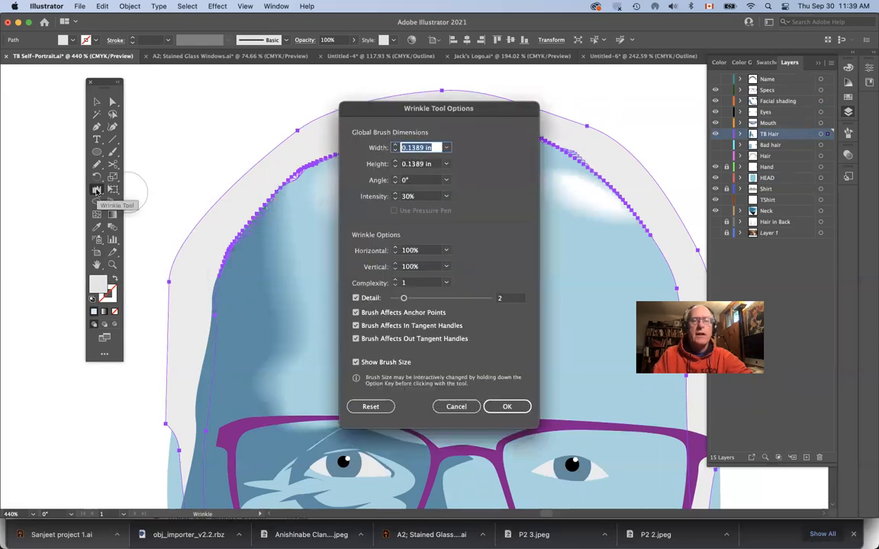
left_click(447, 148)
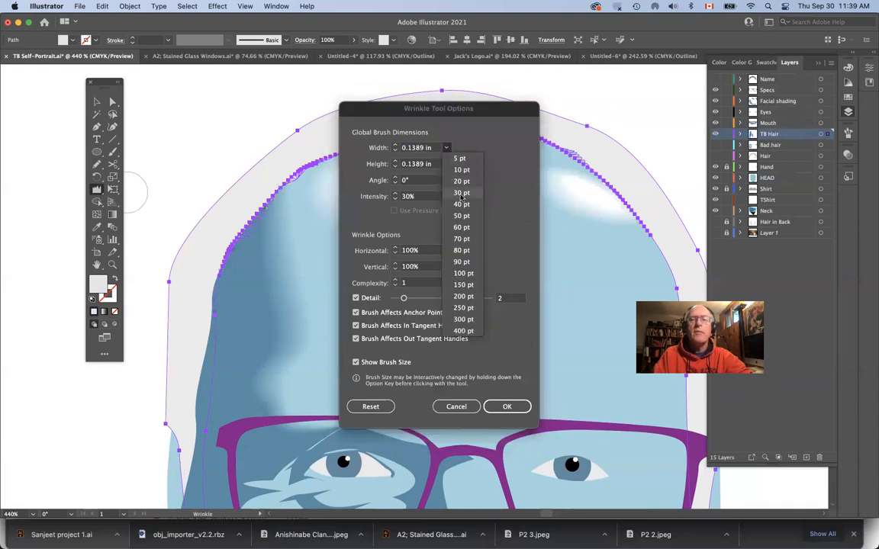
left_click(460, 192)
left_click(446, 165)
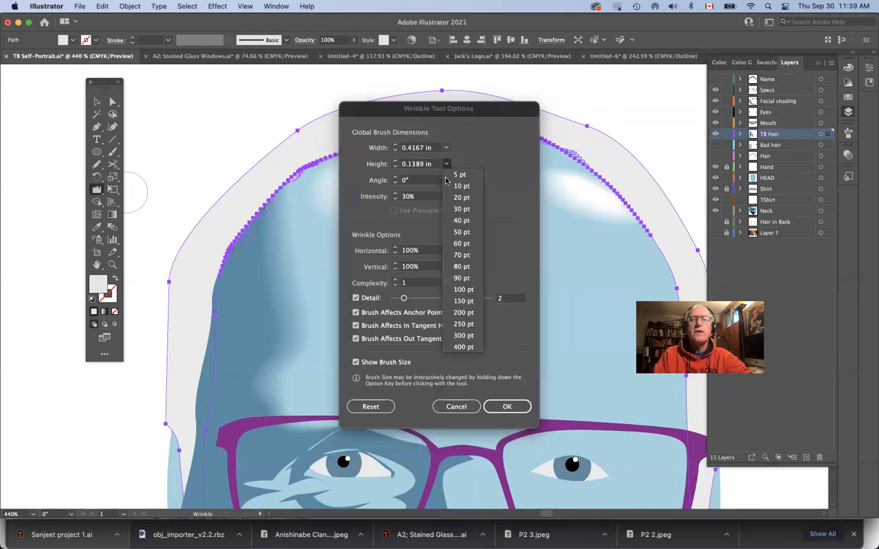
left_click(460, 213)
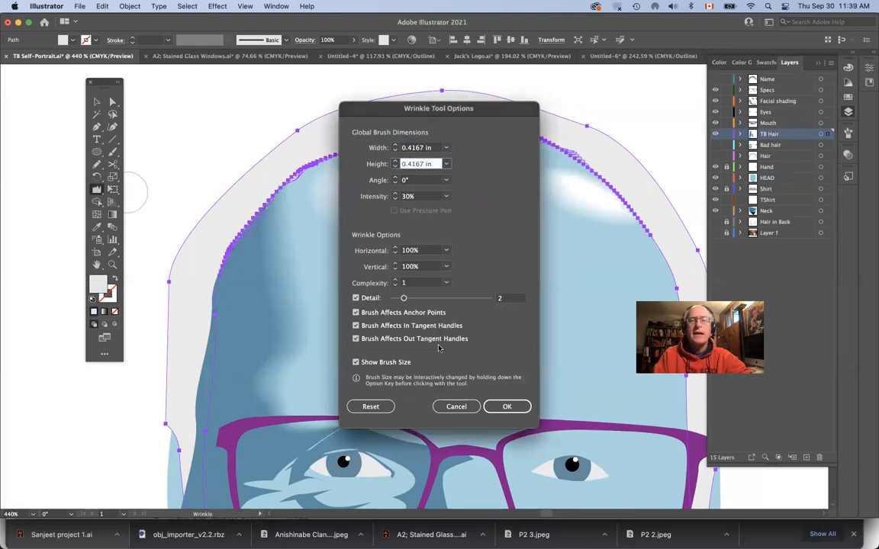
left_click(505, 408)
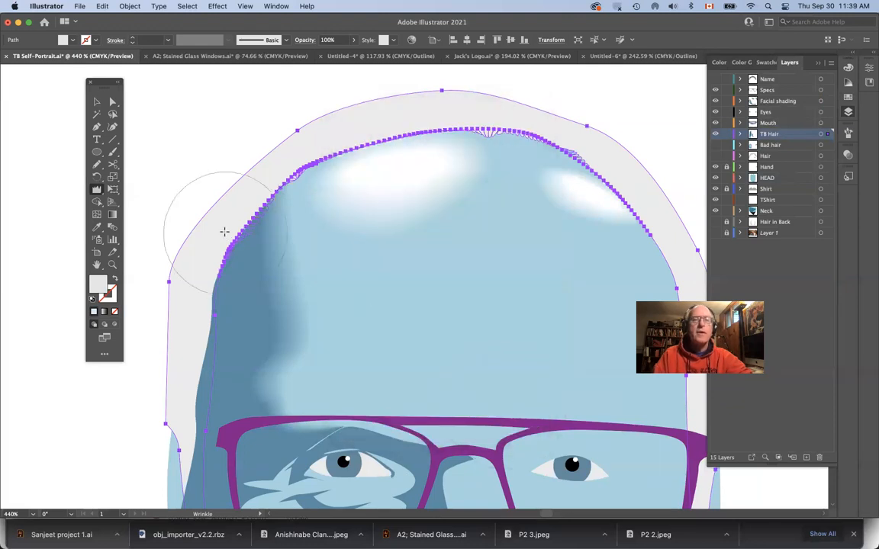
Wrinkle the hair's outer edge along the upper-left curve and left side of the head, and deselect the shape.
left_click_drag(202, 181, 261, 120)
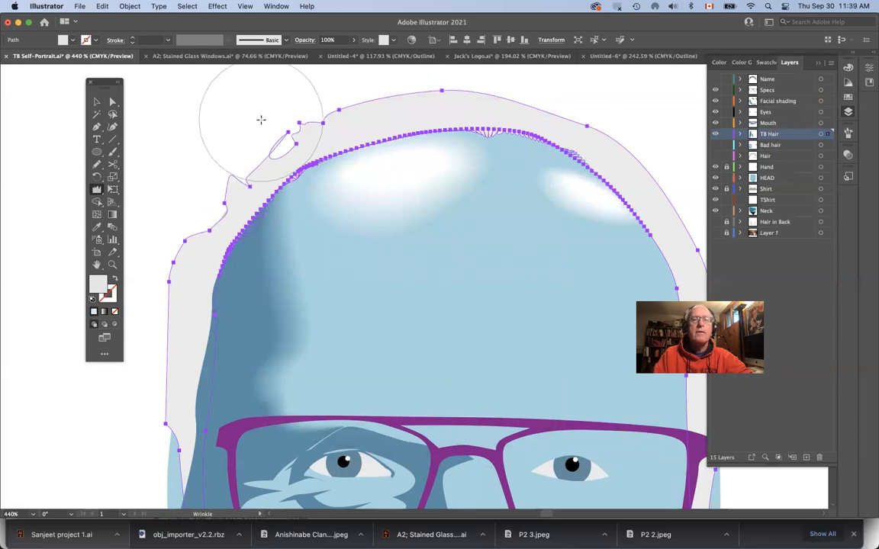
left_click_drag(173, 200, 167, 273)
left_click_drag(158, 335, 156, 342)
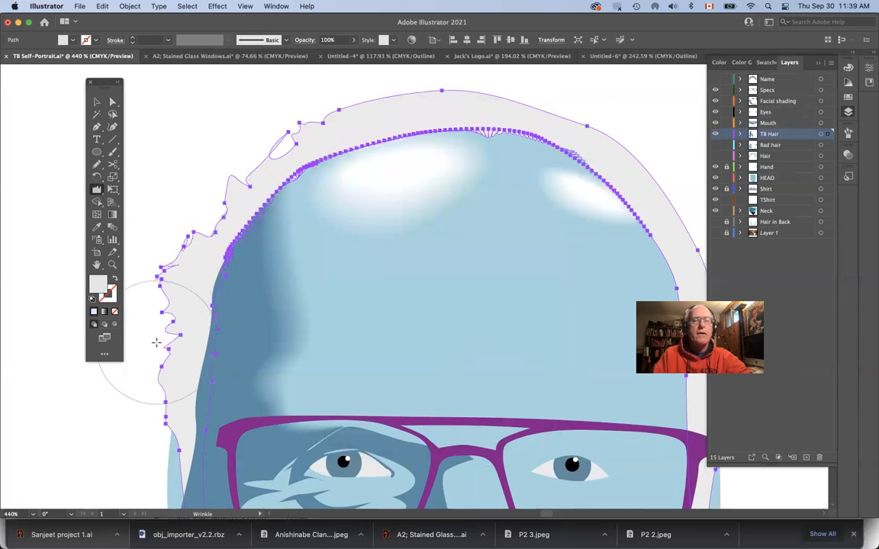
key("v")
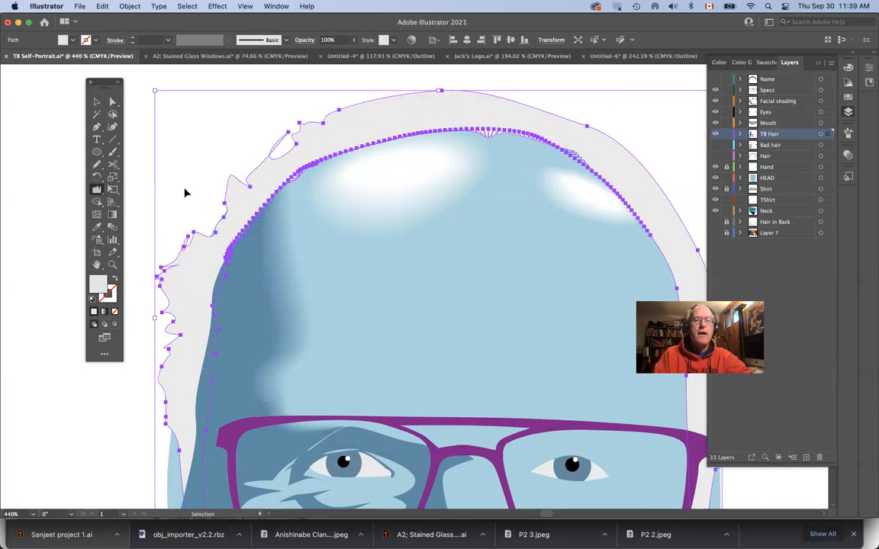
left_click(185, 193)
key("shift+r")
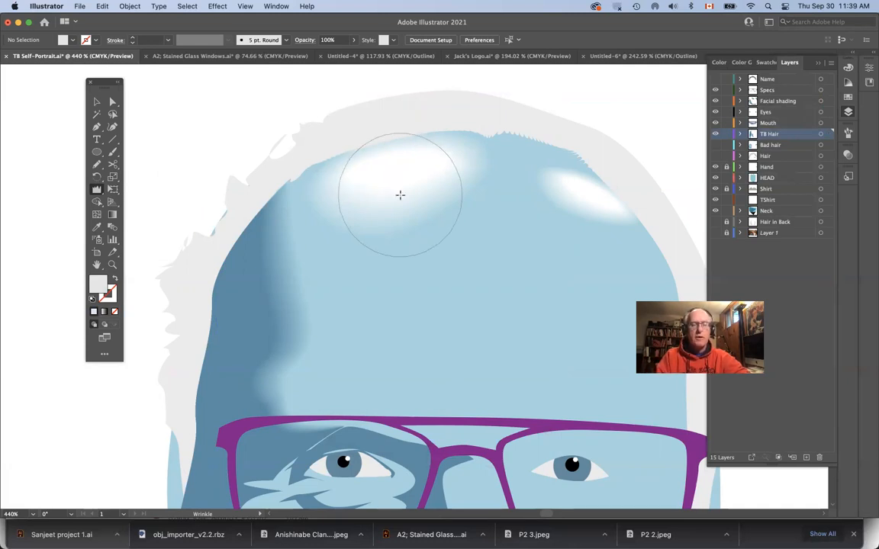
scroll(400, 195, "down", 5)
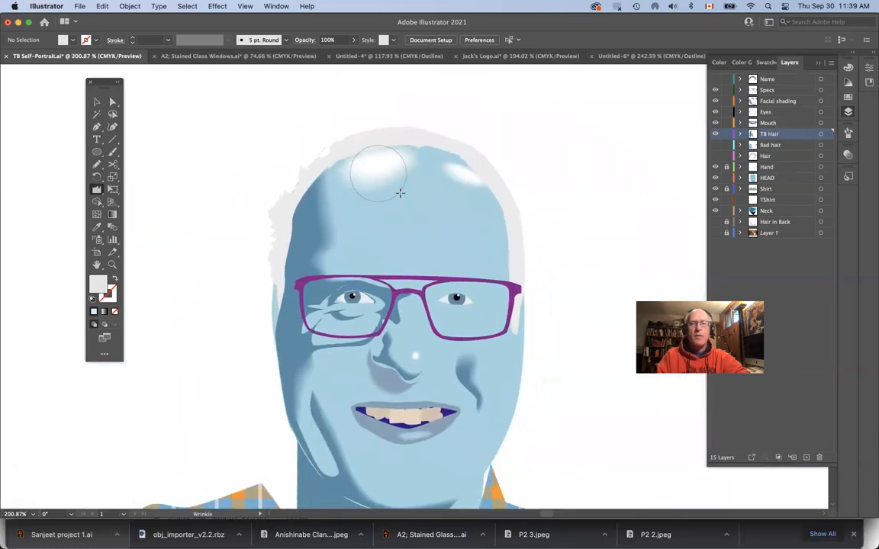
scroll(400, 193, "down", 3)
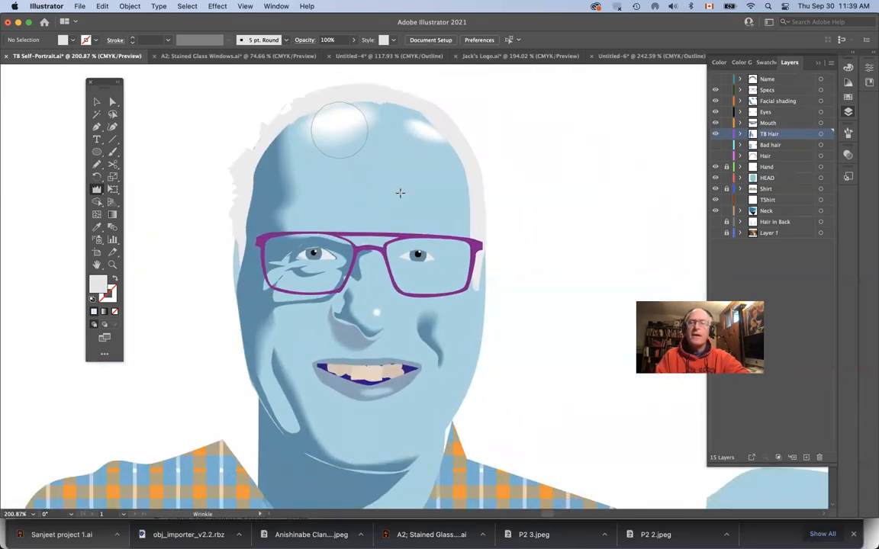